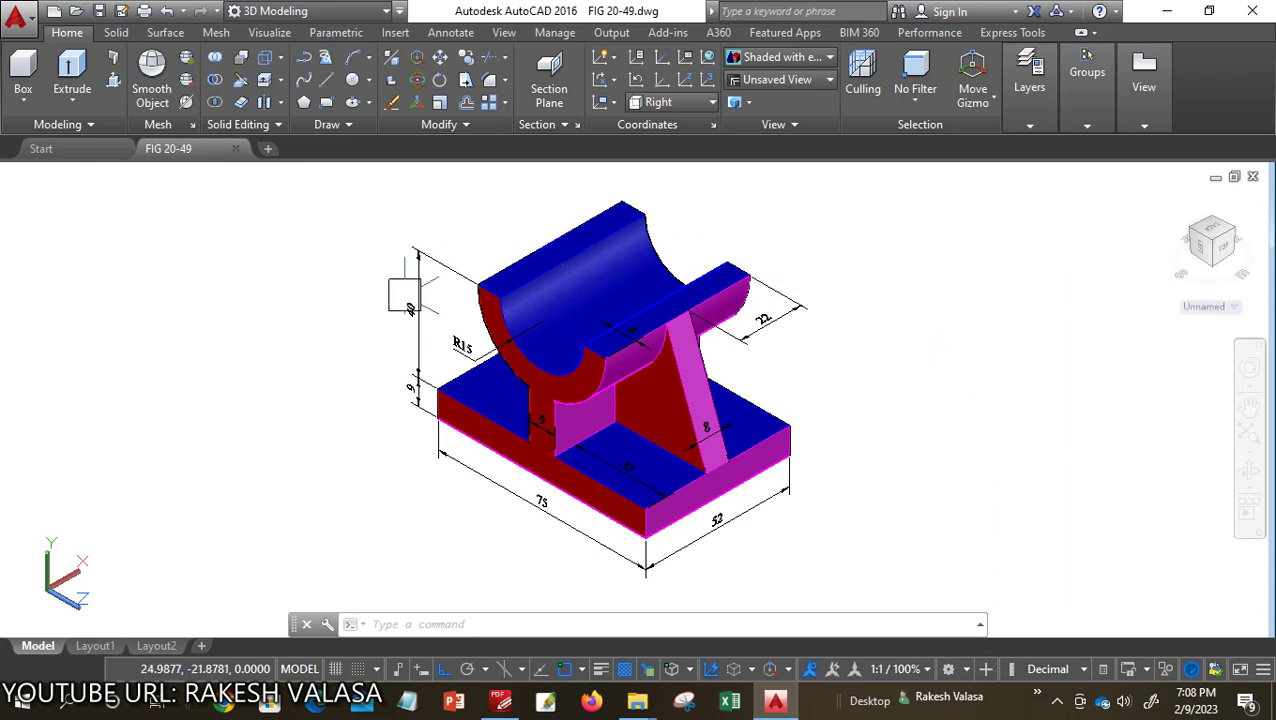
Step: Open the Export Data dialog via Export > Other Formats in the application menu
click(33, 18)
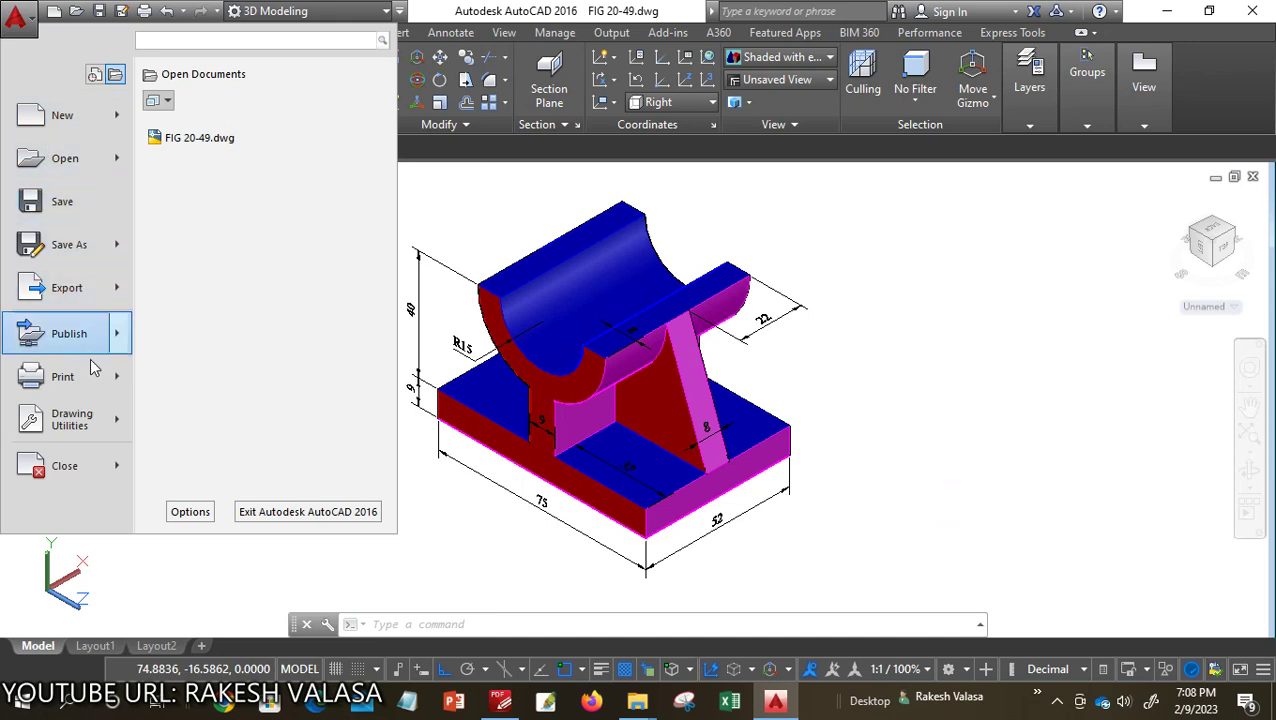
mouse_move(67, 287)
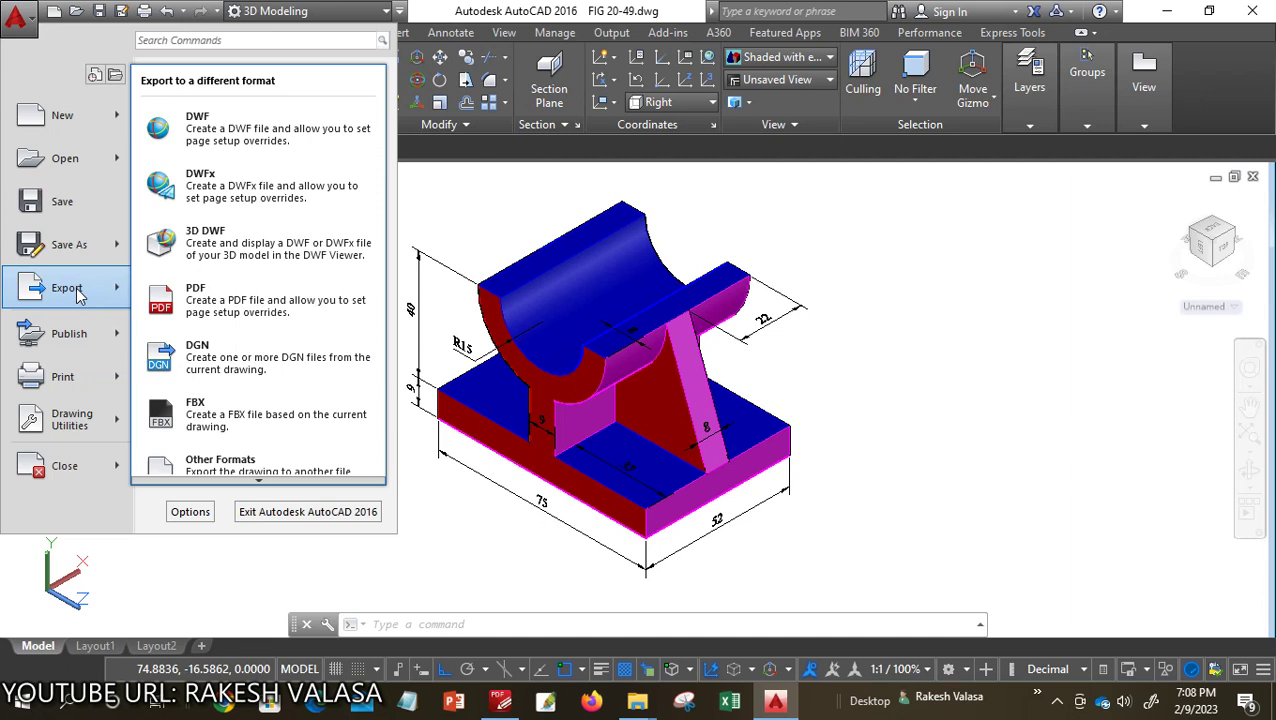
click(253, 455)
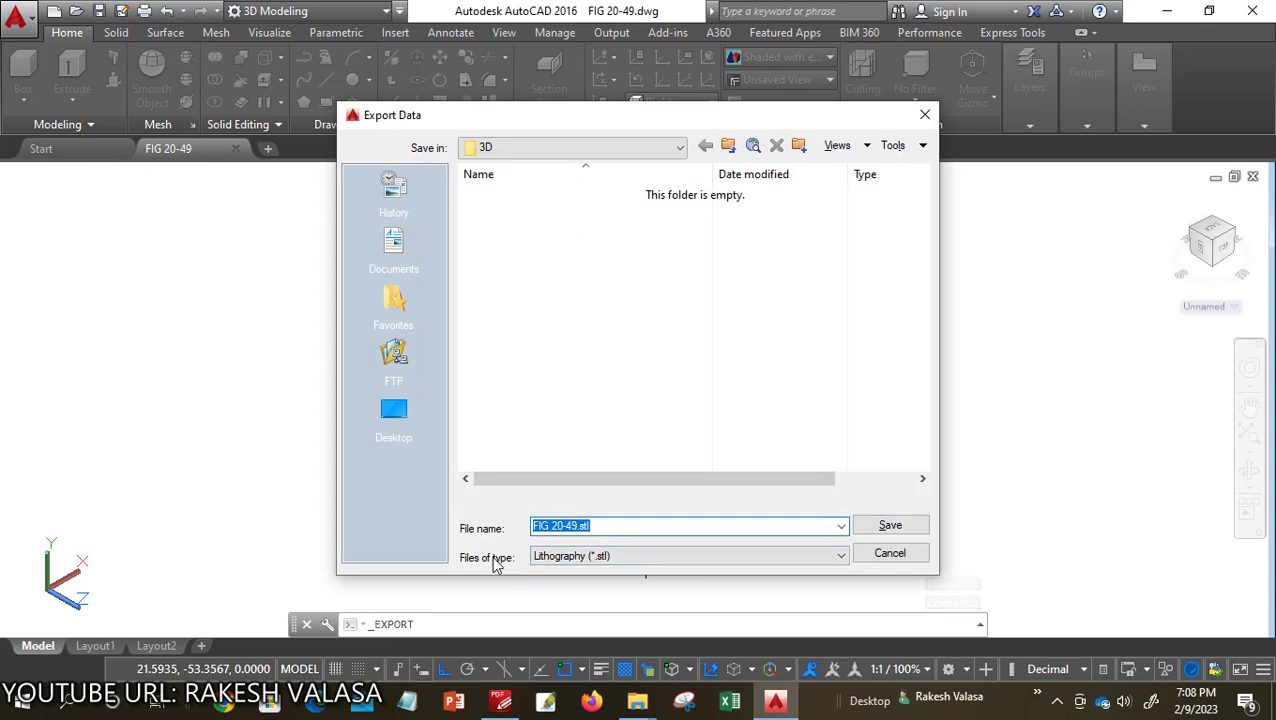
Step: Choose Lithography (*.stl) as the export file type, naming the file FIG 20-49.stl
click(843, 560)
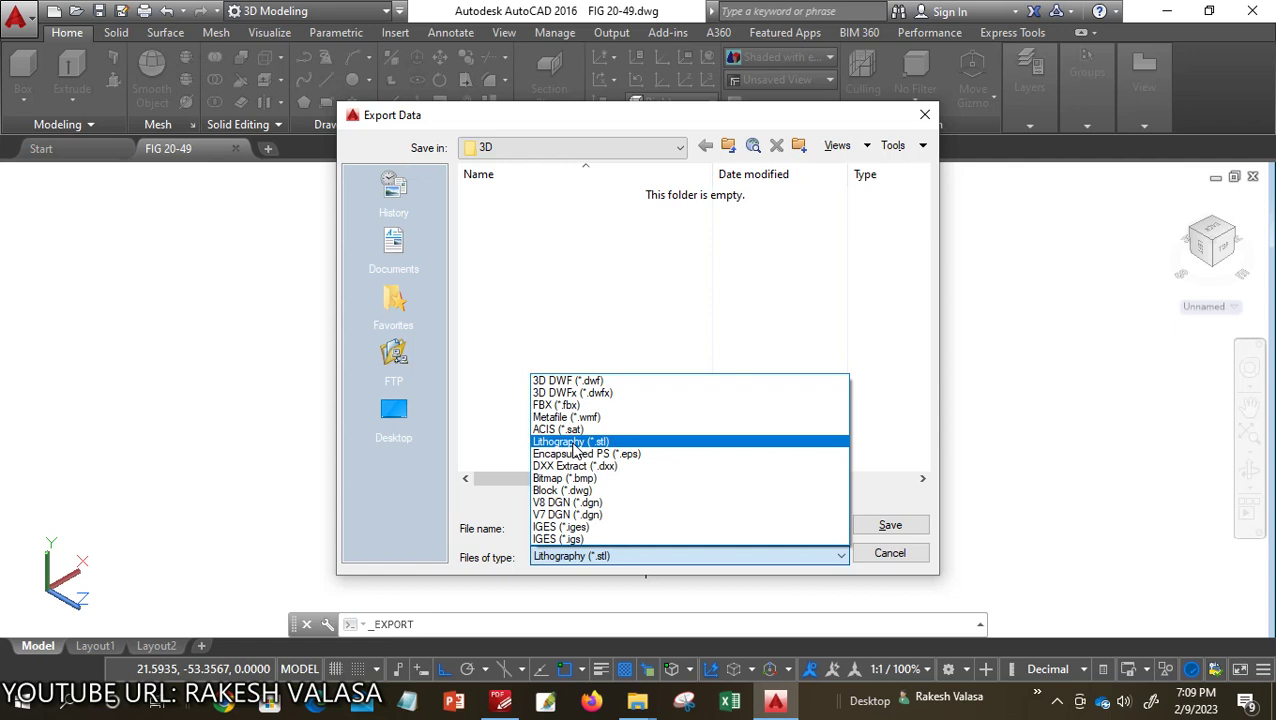
click(573, 444)
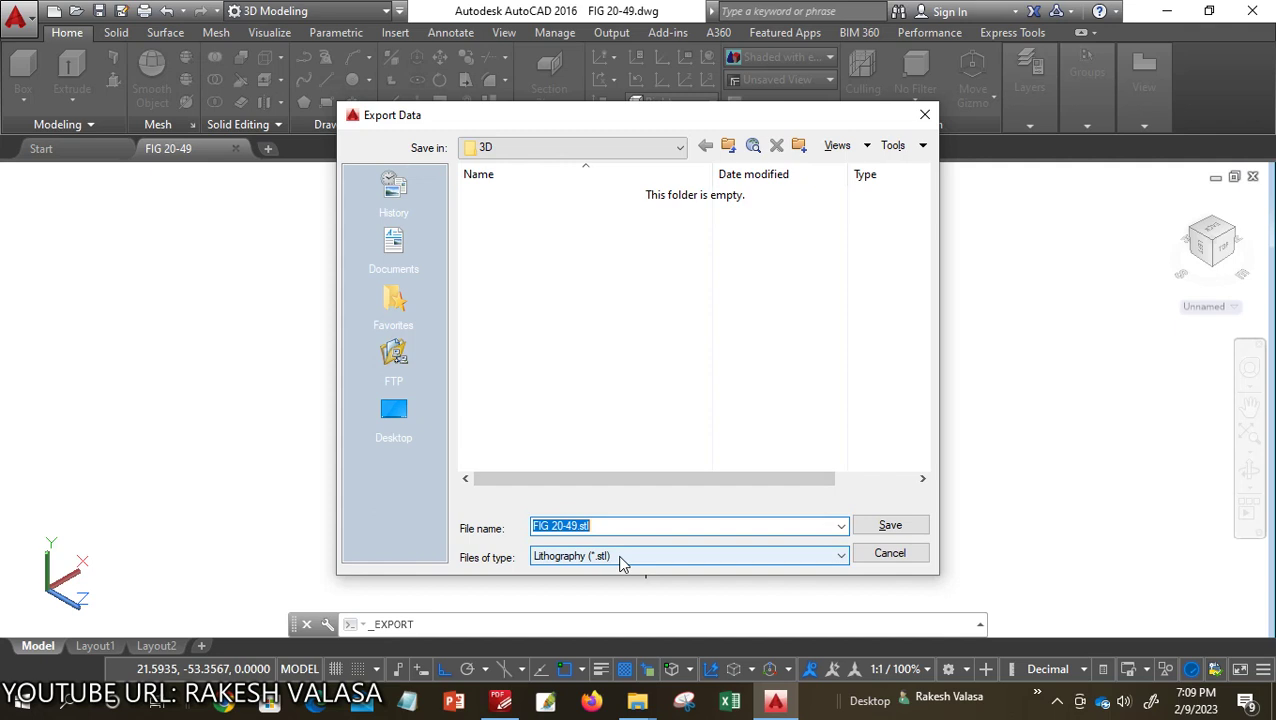
click(620, 558)
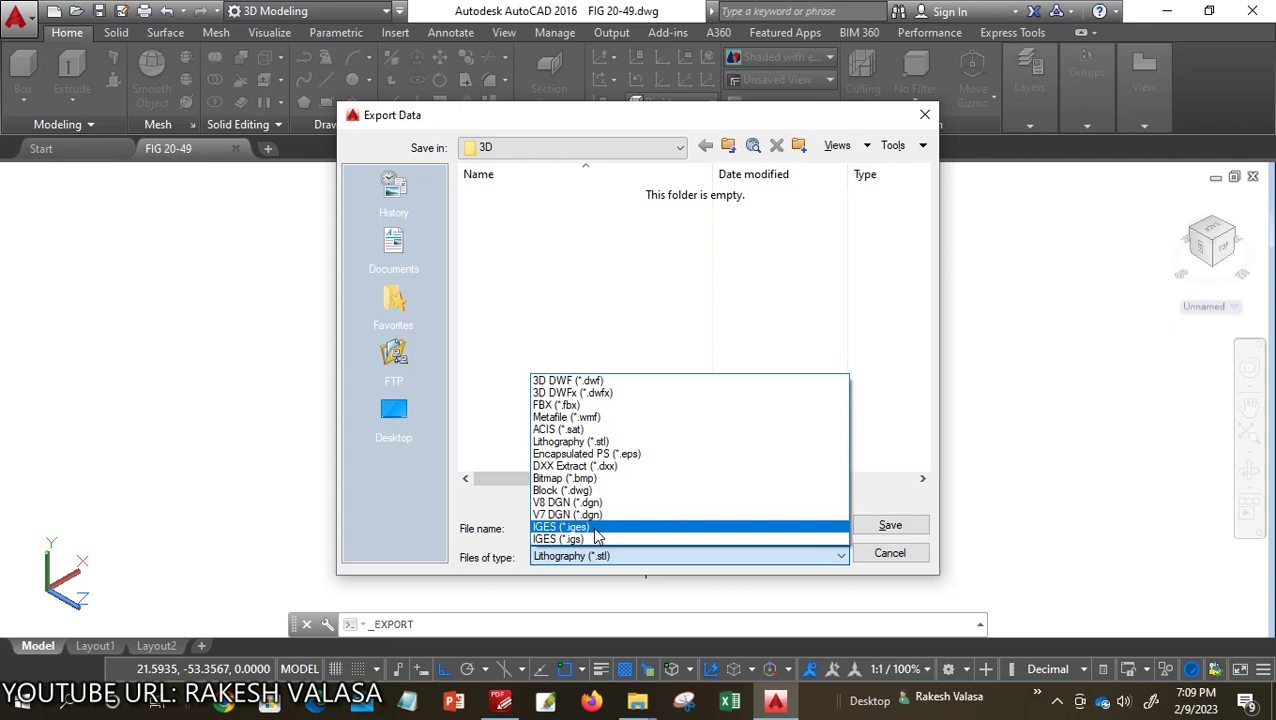
click(658, 562)
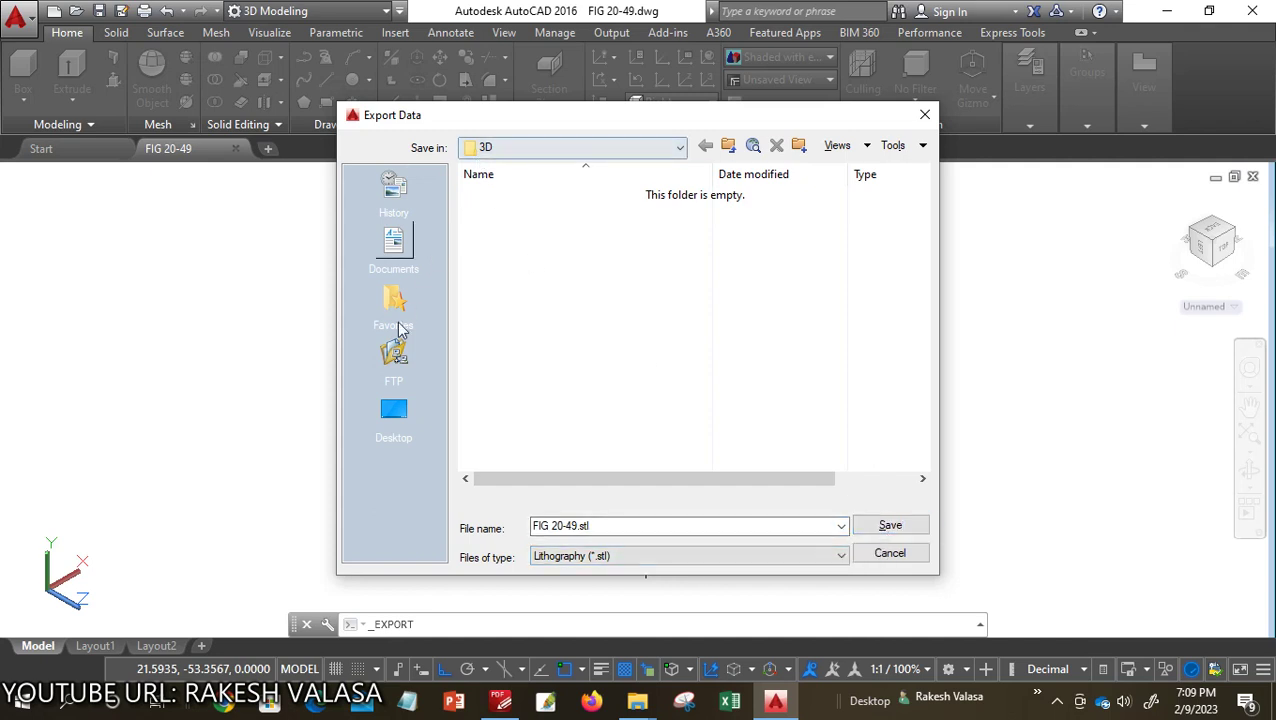
Step: Save FIG 20-49.stl into the STL folder on the Desktop
click(394, 430)
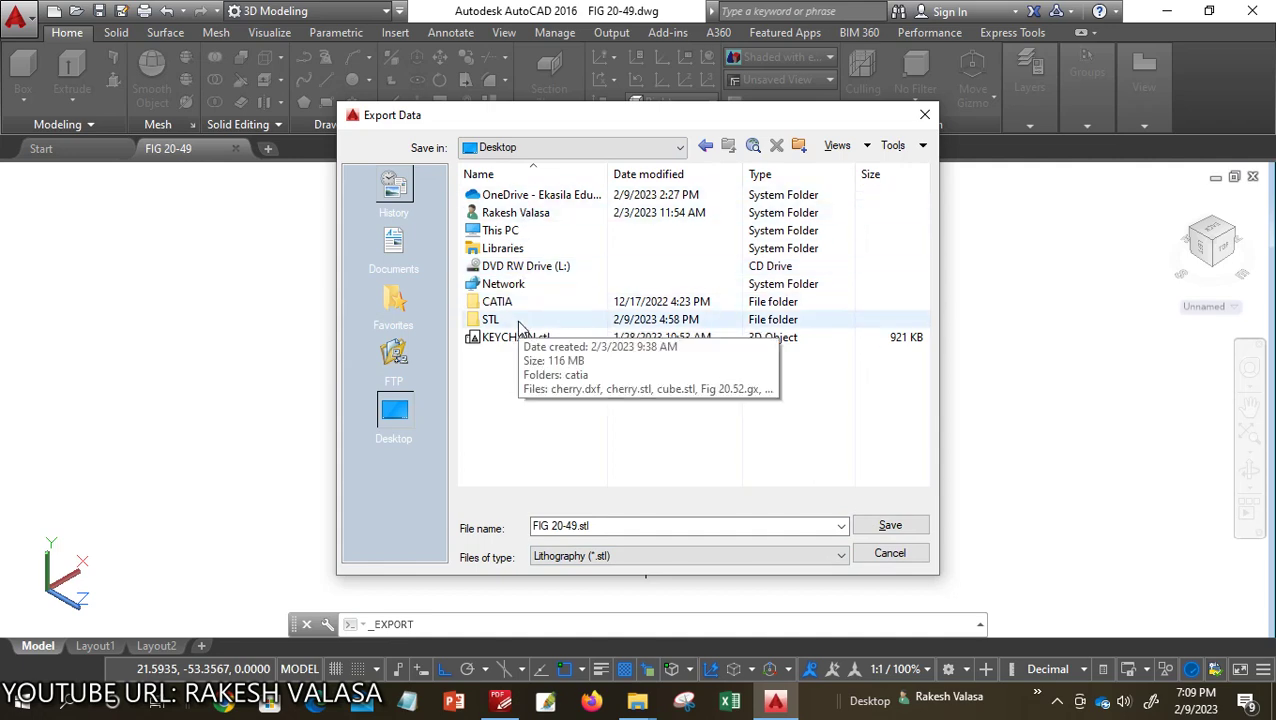
click(518, 328)
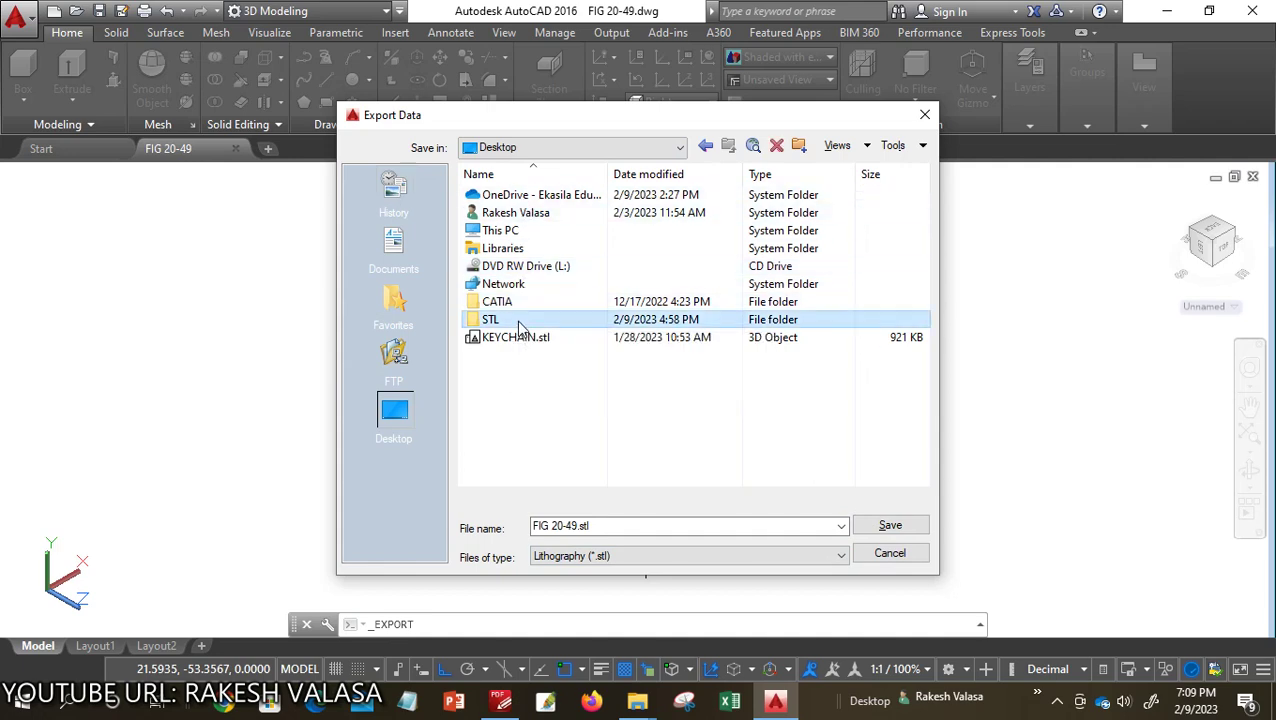
double_click(518, 328)
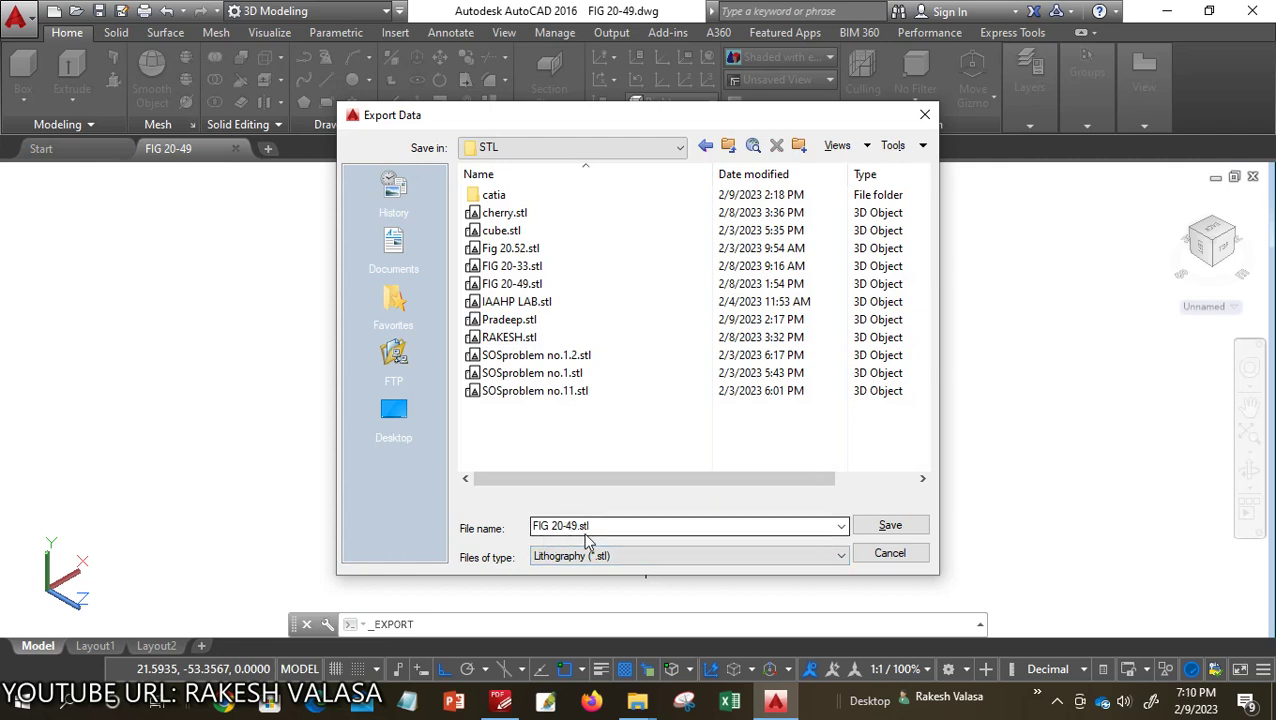
click(884, 528)
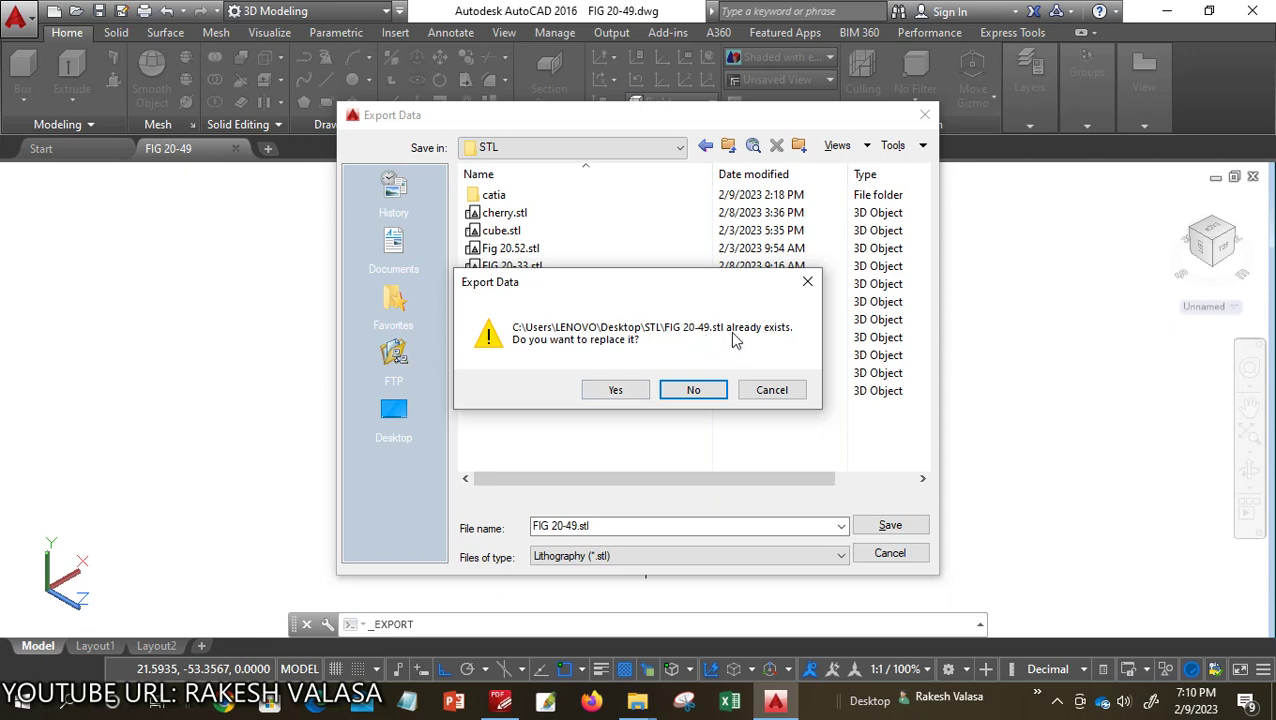
Step: Confirm replacing FIG 20-49.stl and select the bracket solid to complete the export
click(616, 391)
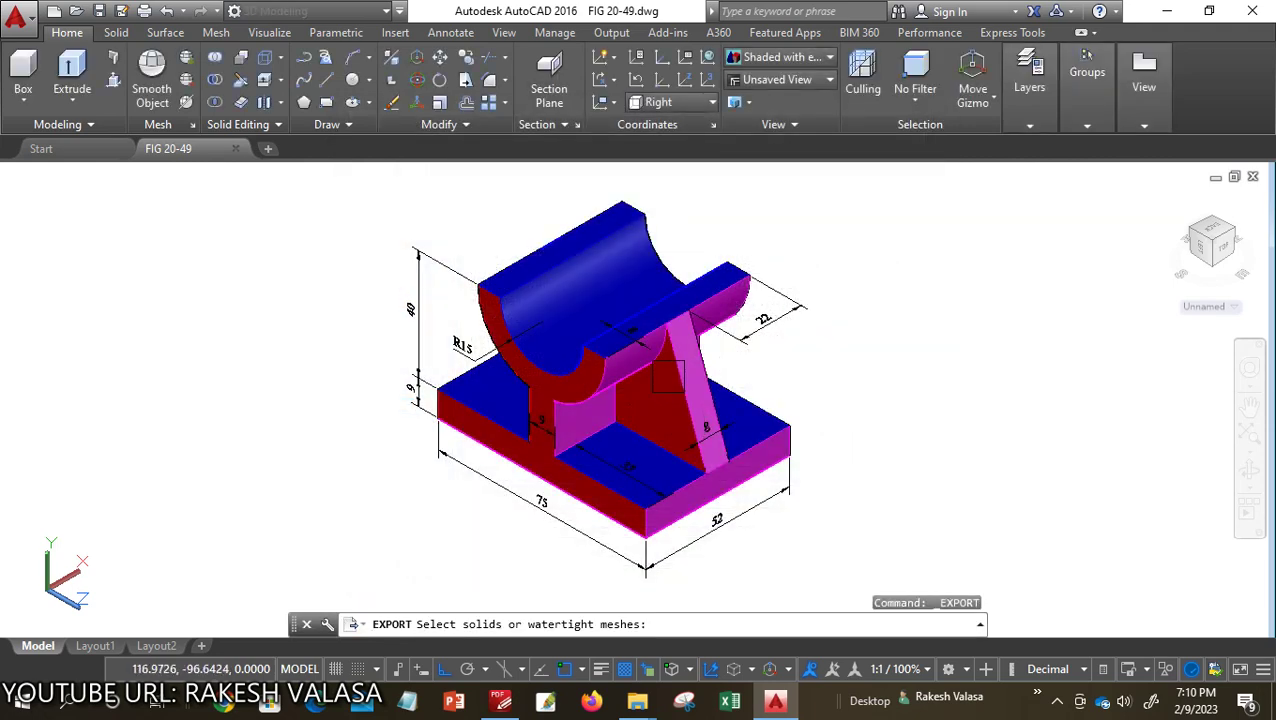
click(580, 244)
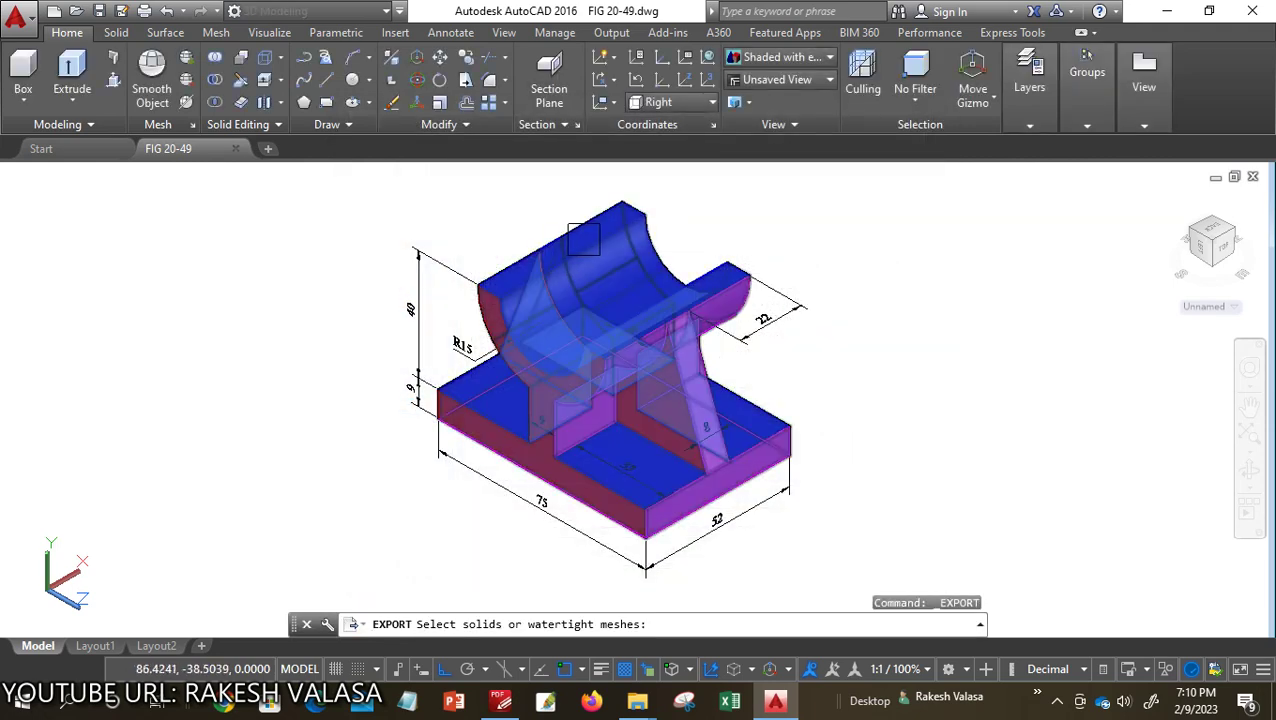
click(584, 239)
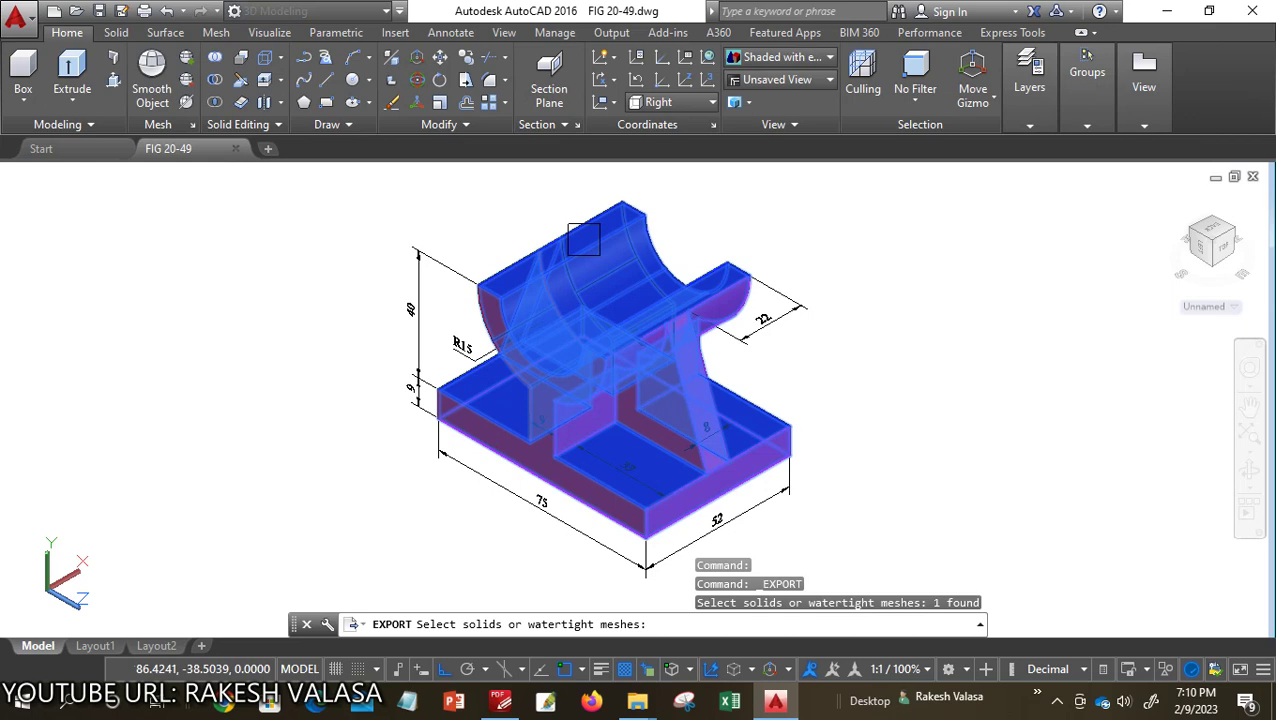
key(Return)
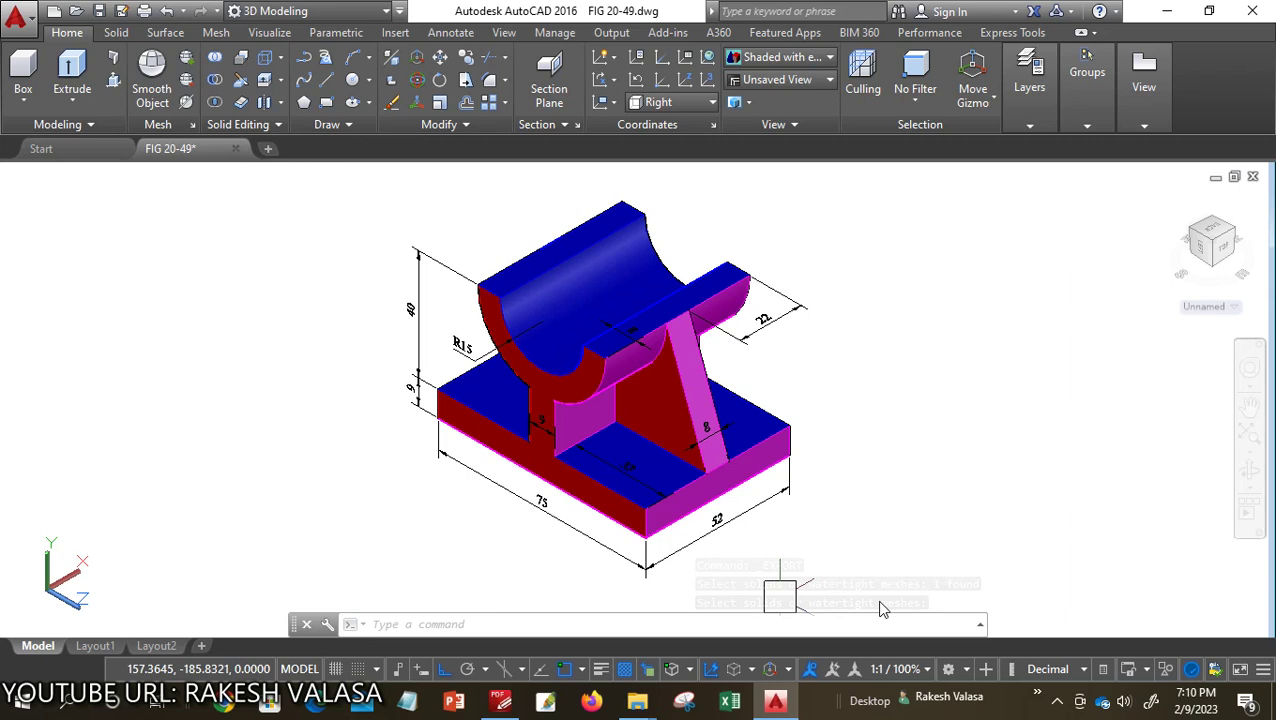
Step: Minimize AutoCAD and open the Desktop STL folder maximized in File Explorer
click(1168, 14)
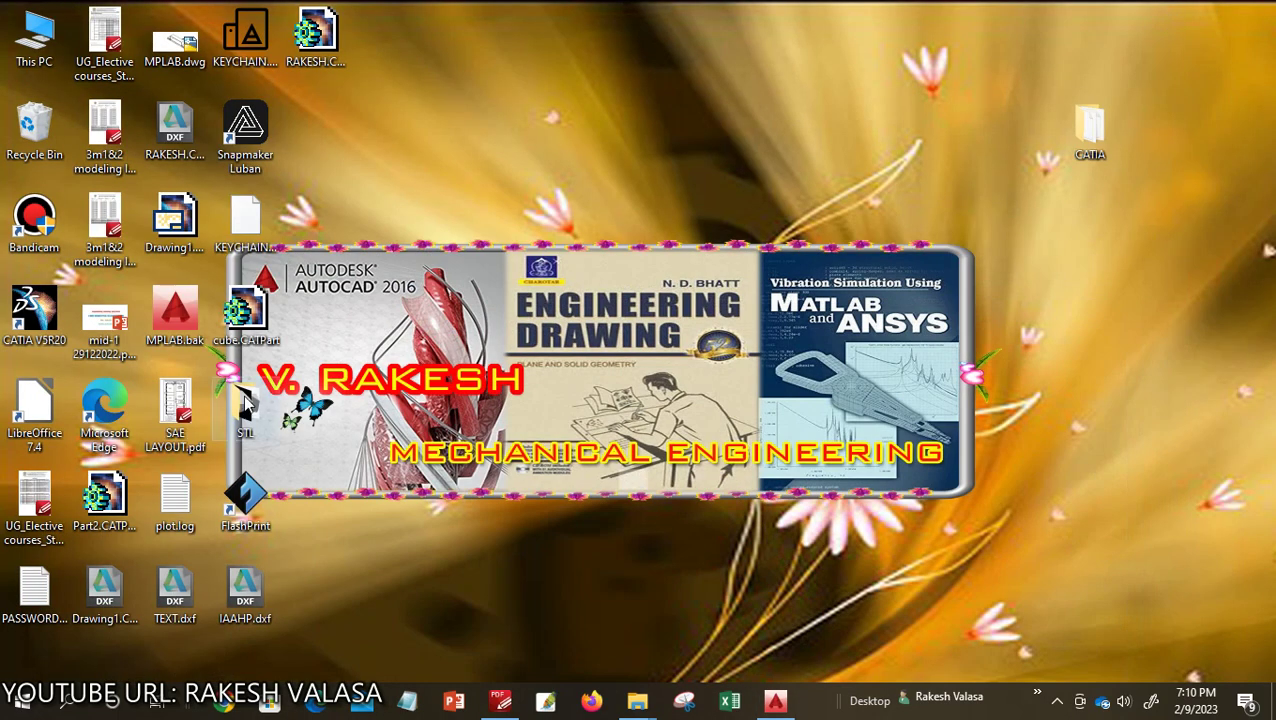
double_click(245, 402)
click(545, 228)
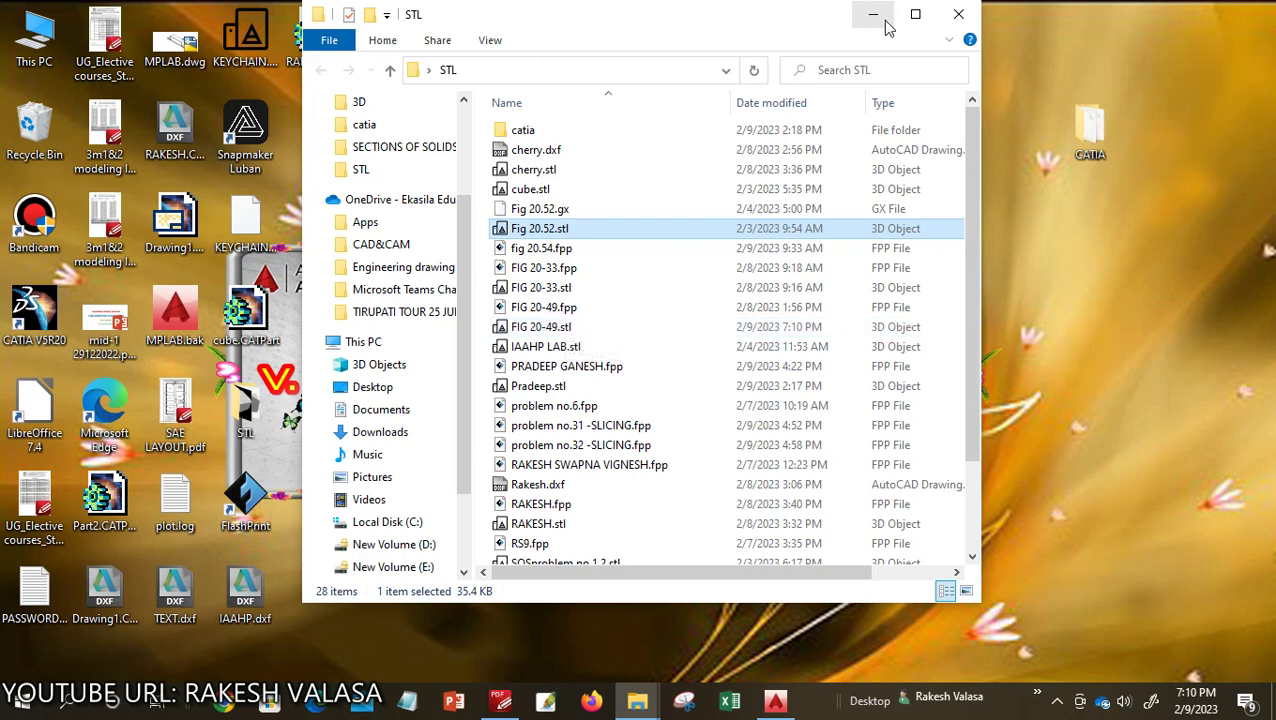
click(915, 14)
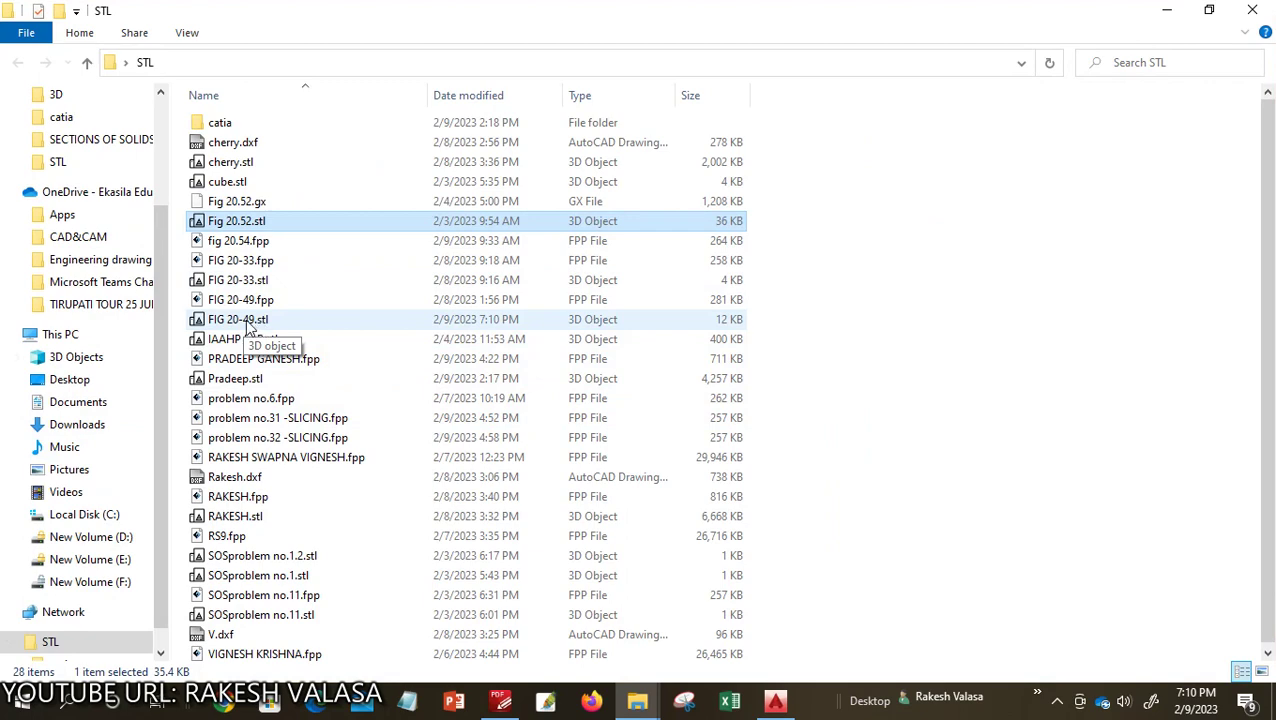
Step: Preview FIG 20-49.stl in Print 3D, then minimize the preview
double_click(247, 324)
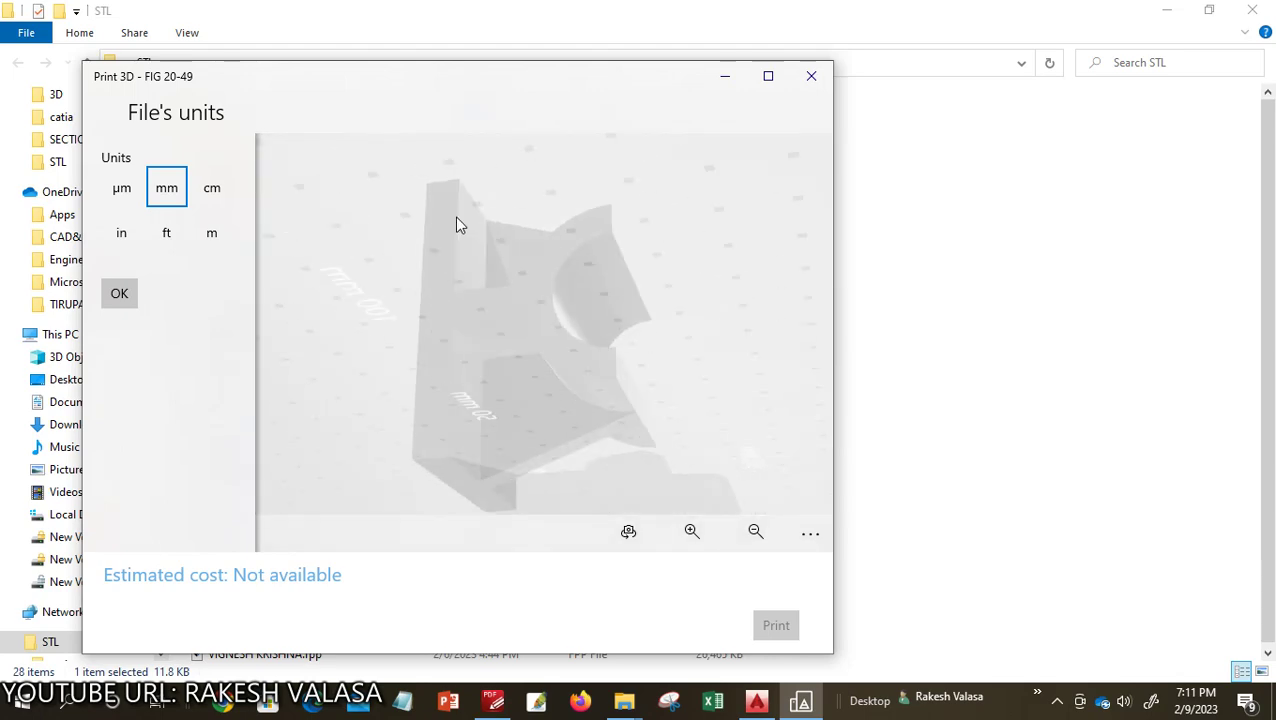
click(725, 78)
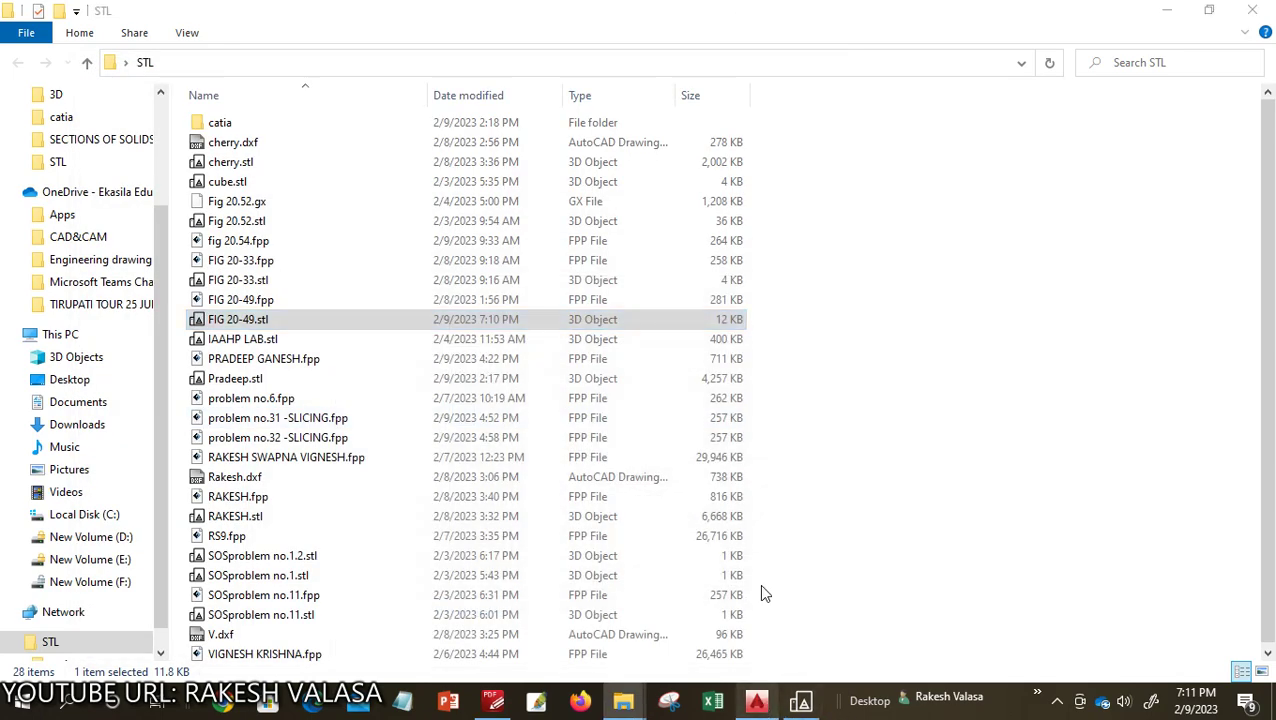
Step: Restore the AutoCAD window showing the FIG 20-49 bracket solid from the taskbar
click(757, 700)
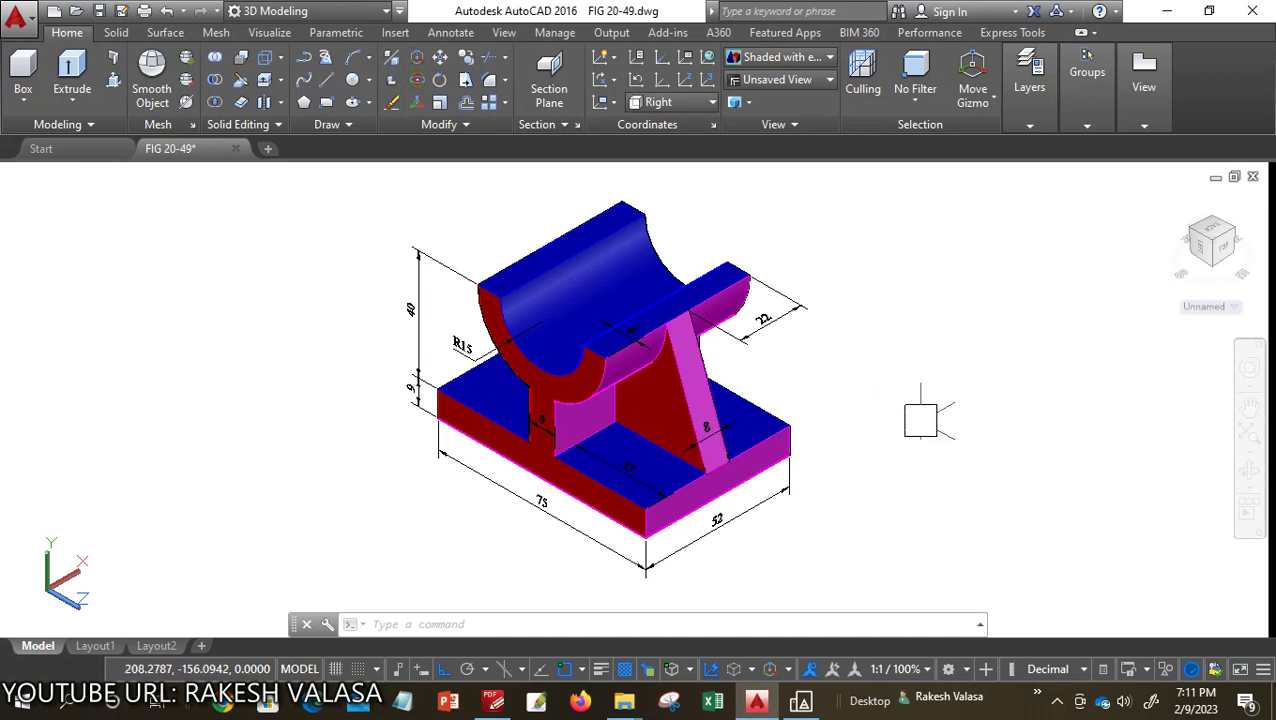